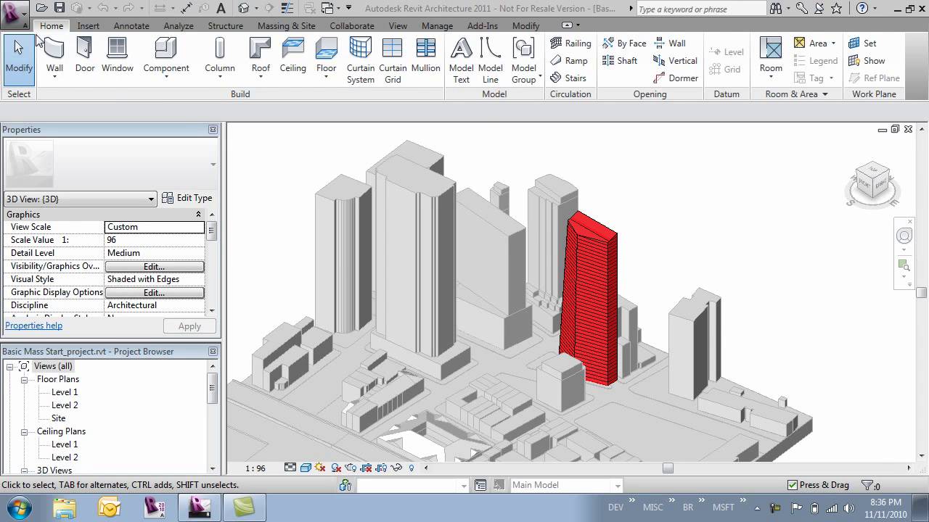
# Step: Dismiss the application menu, then pan and zoom in to center the red tower mass
pyautogui.click(13, 13)
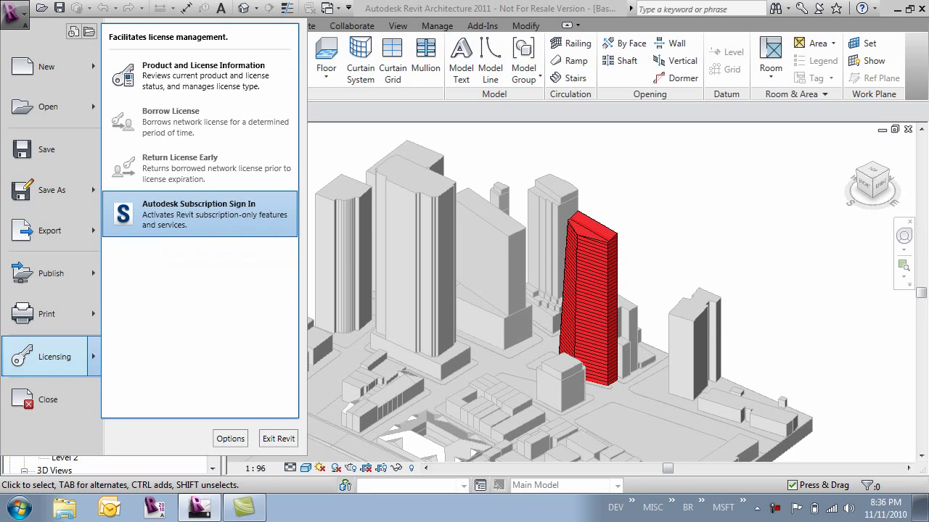
pyautogui.click(343, 114)
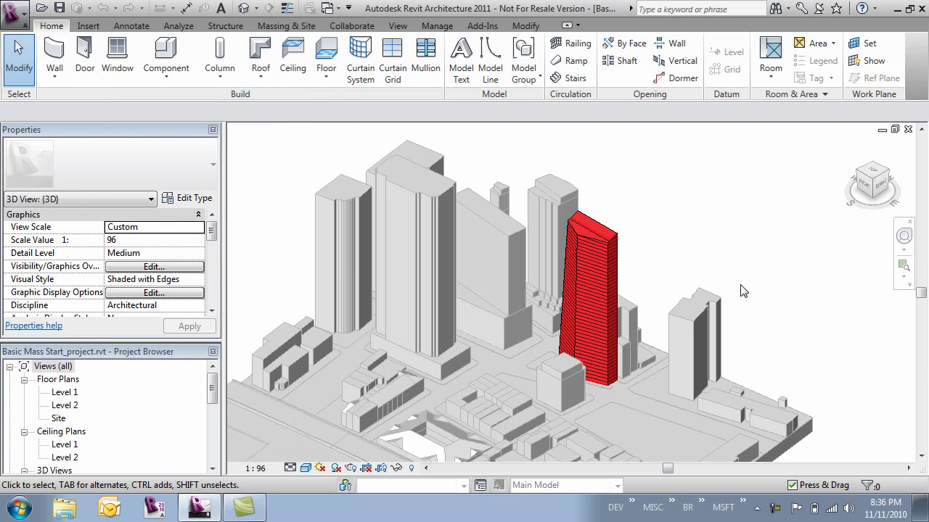
pyautogui.moveTo(728, 254); pyautogui.dragTo(723, 238, button='middle')
pyautogui.scroll(5, 723, 240)
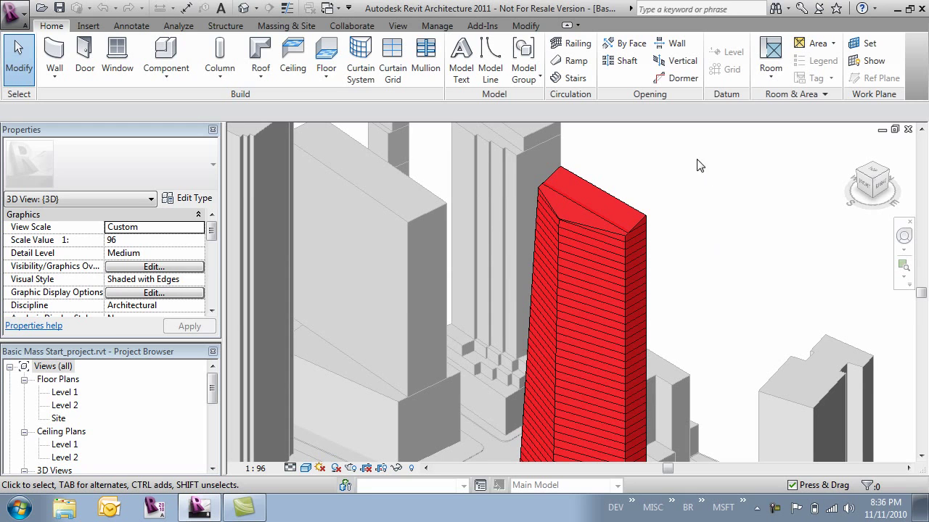
pyautogui.doubleClick(58, 419)
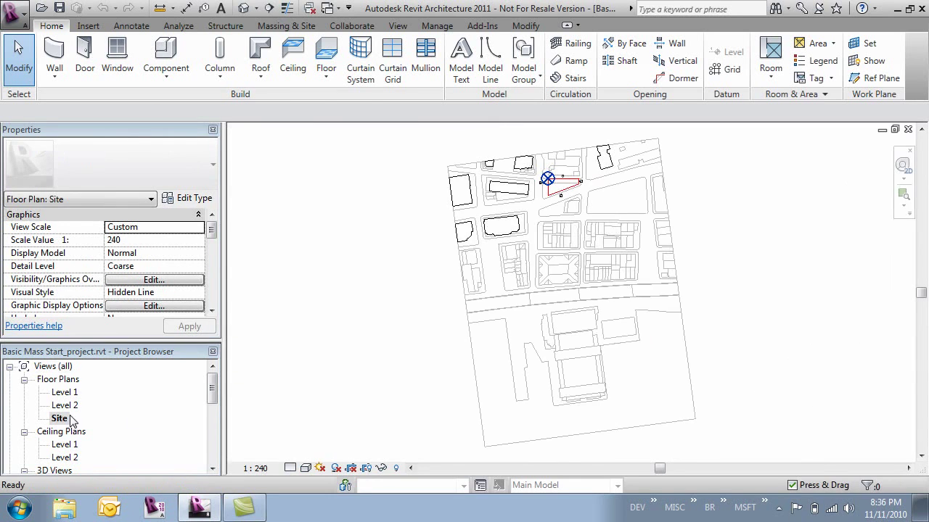
pyautogui.scroll(3, 429, 230)
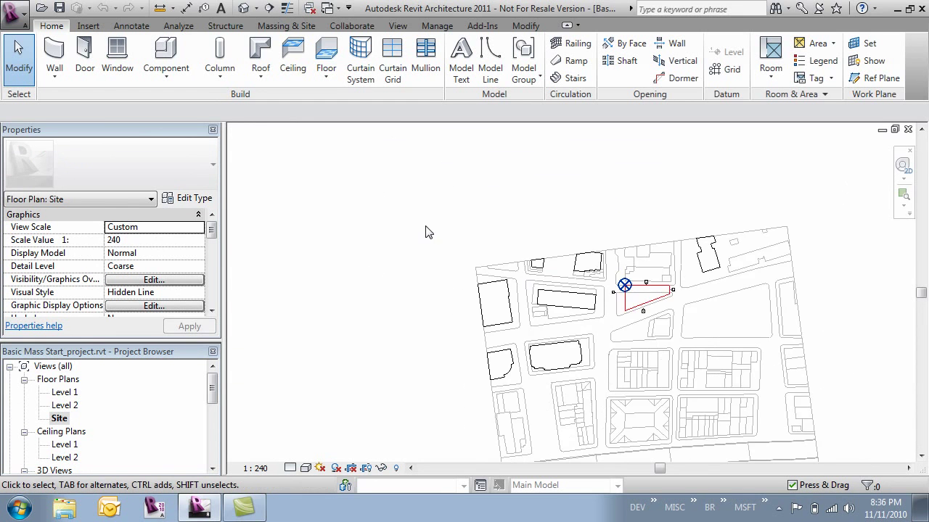
pyautogui.scroll(3, 587, 201)
pyautogui.scroll(3, 580, 187)
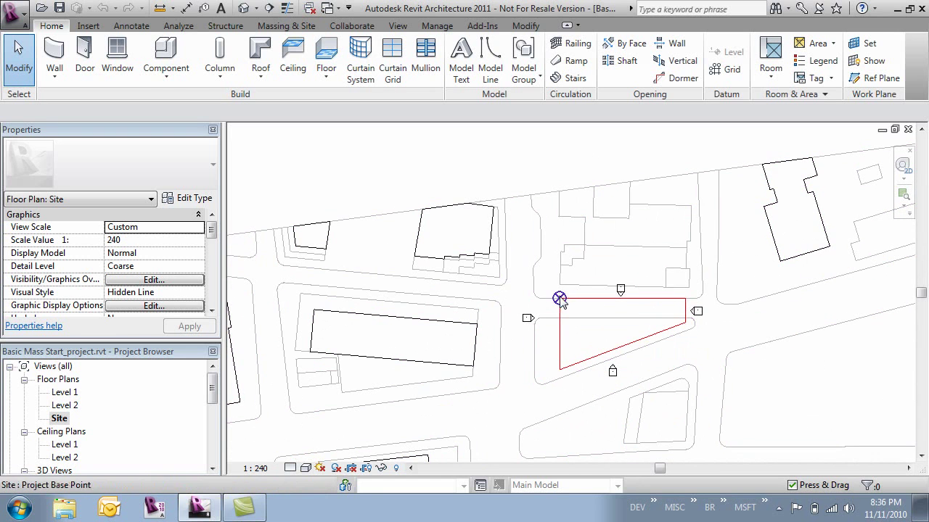
pyautogui.click(560, 299)
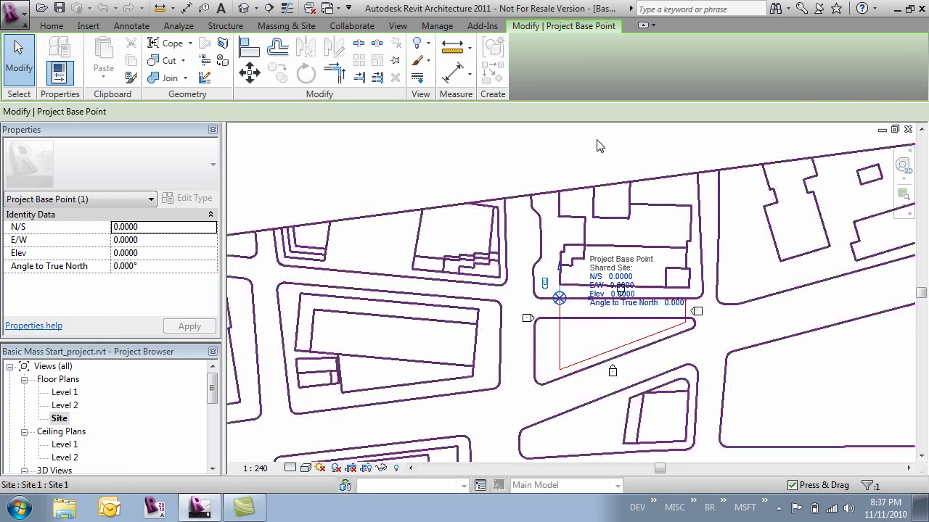
pyautogui.click(373, 152)
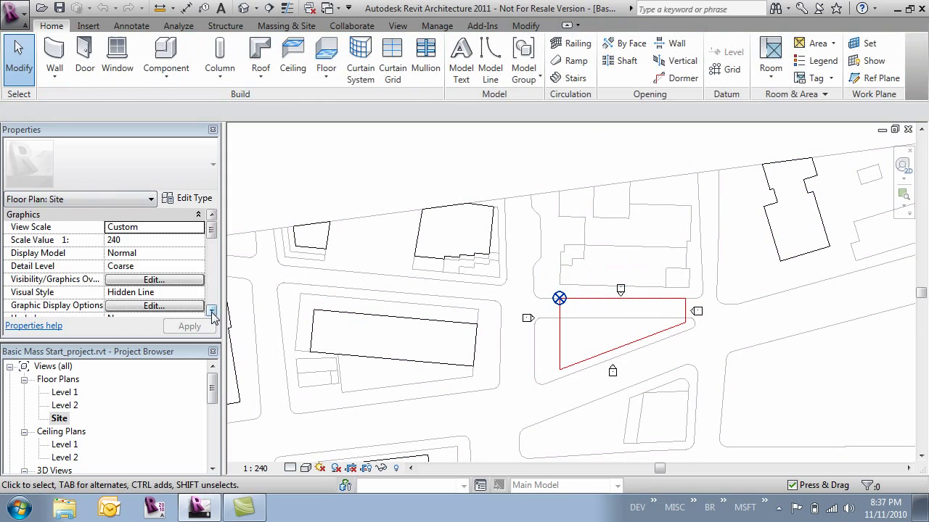
pyautogui.click(212, 310)
pyautogui.click(212, 311)
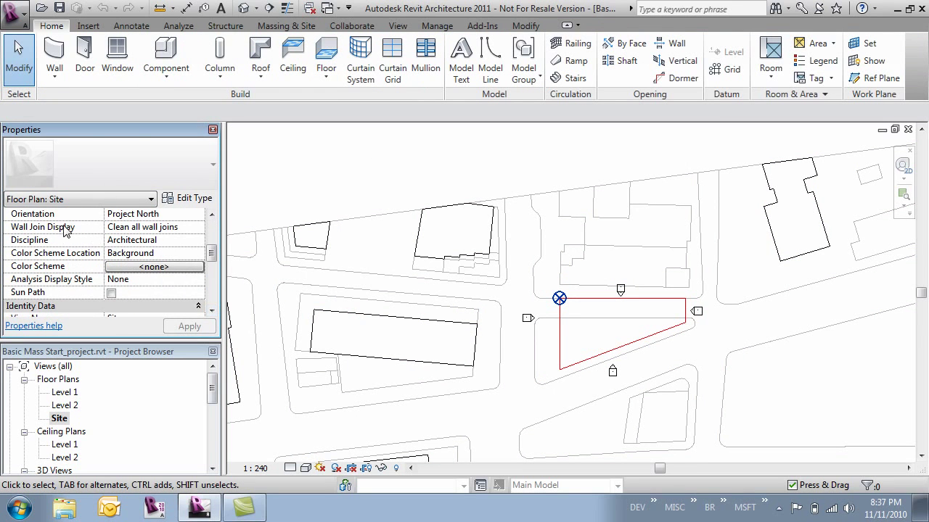
pyautogui.click(198, 217)
pyautogui.click(198, 217)
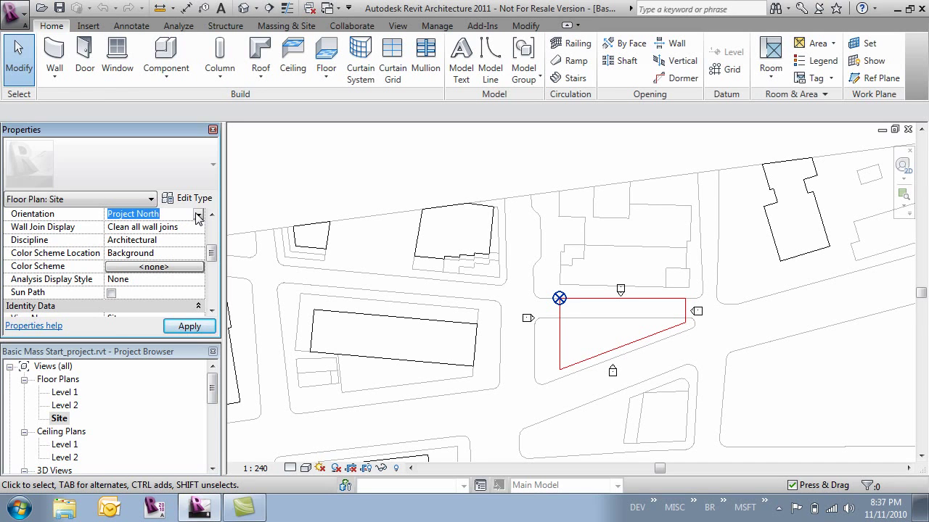
pyautogui.click(61, 420)
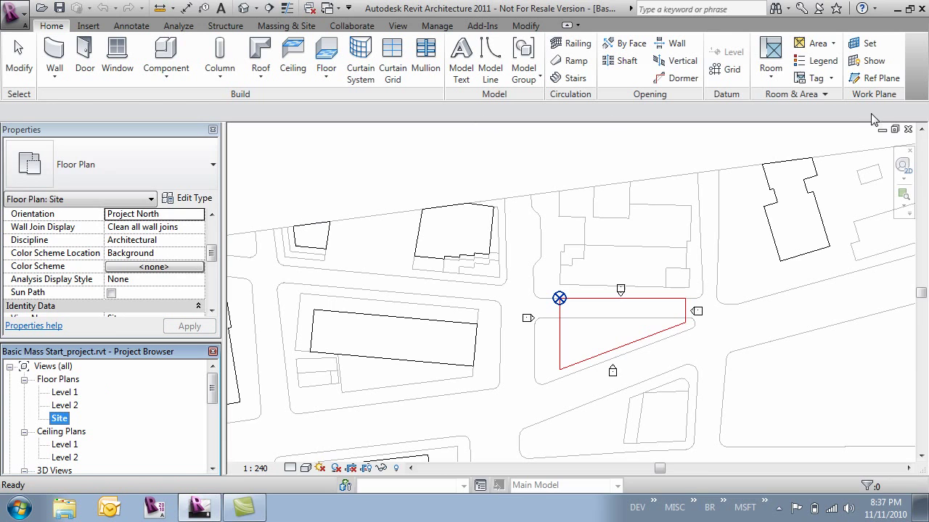
pyautogui.click(907, 130)
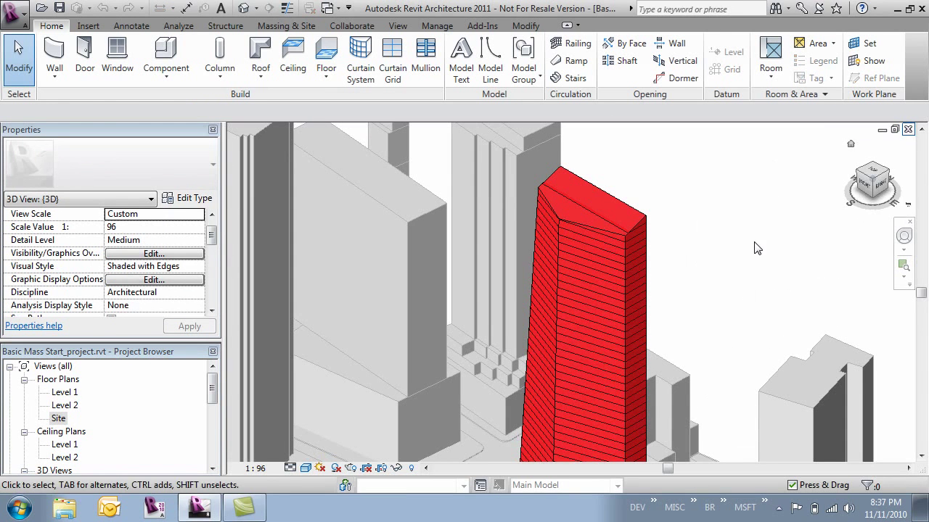
# Step: Zoom out and pan across the city block, then show the Analyze energy tools
pyautogui.scroll(-6, 766, 210)
pyautogui.moveTo(791, 201); pyautogui.dragTo(721, 211, button='middle')
pyautogui.scroll(2, 744, 205)
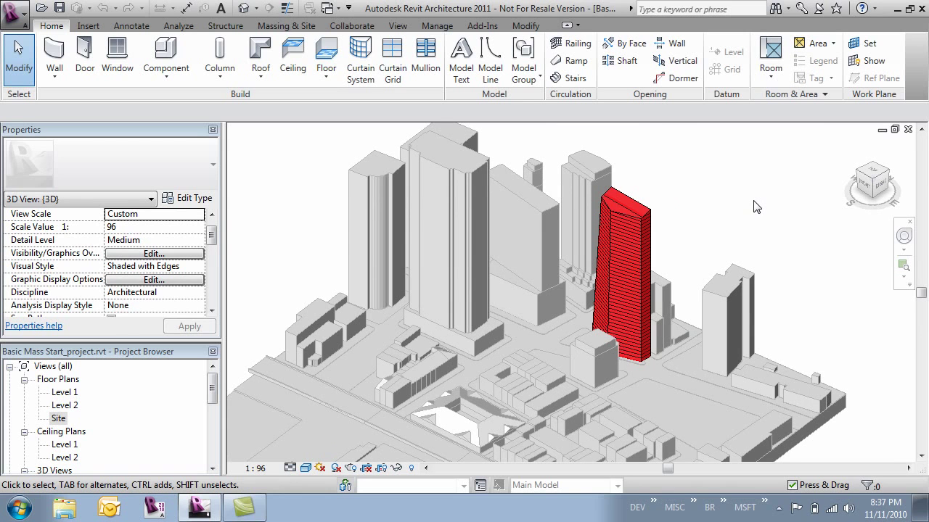
pyautogui.click(174, 29)
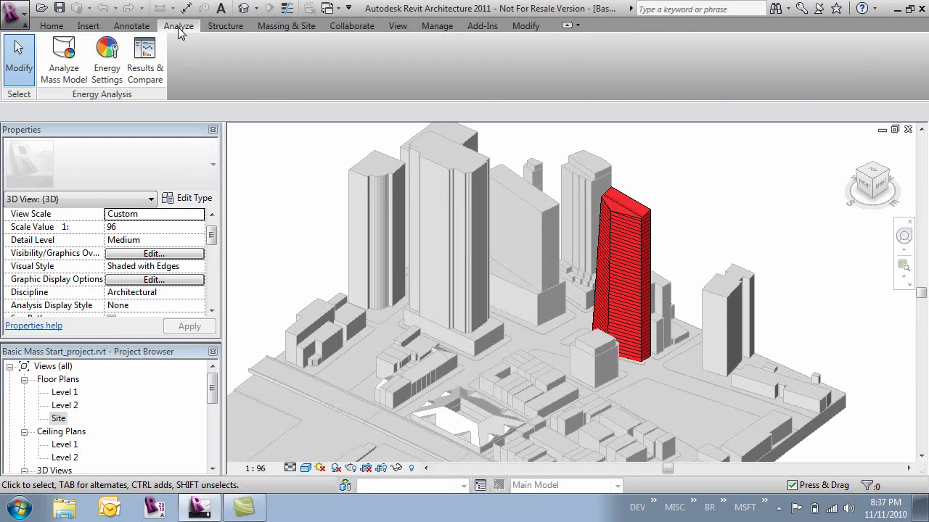
# Step: In Energy Settings, change Building Type from Office to Hotel and select the Location value
pyautogui.click(115, 57)
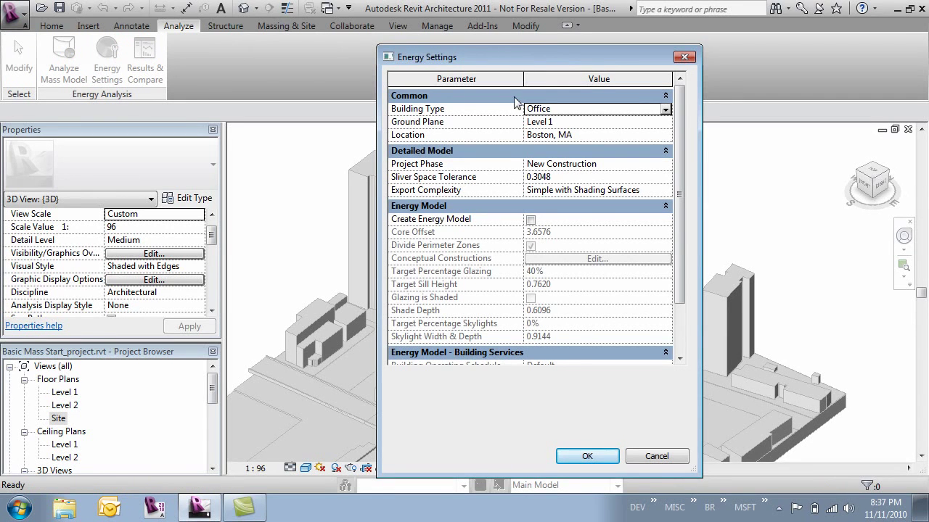
pyautogui.click(590, 111)
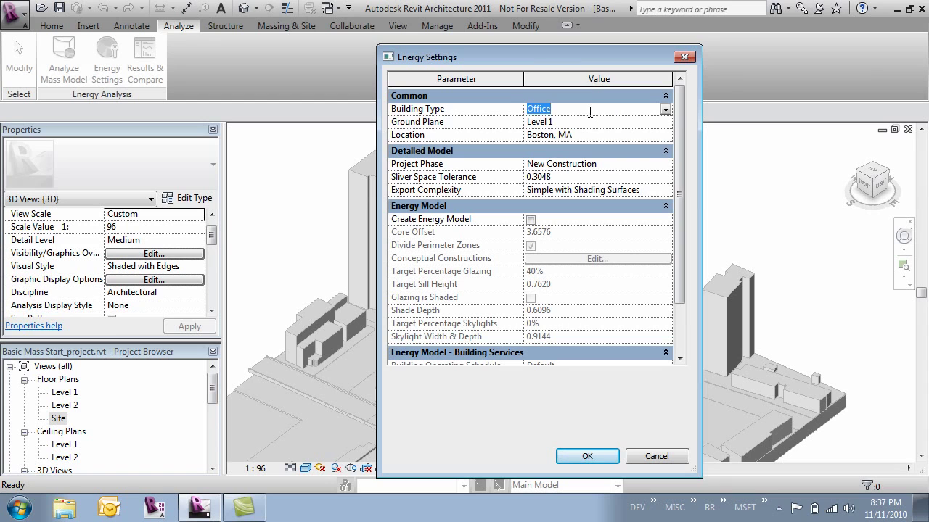
pyautogui.write('Hotel')
pyautogui.press('Return')
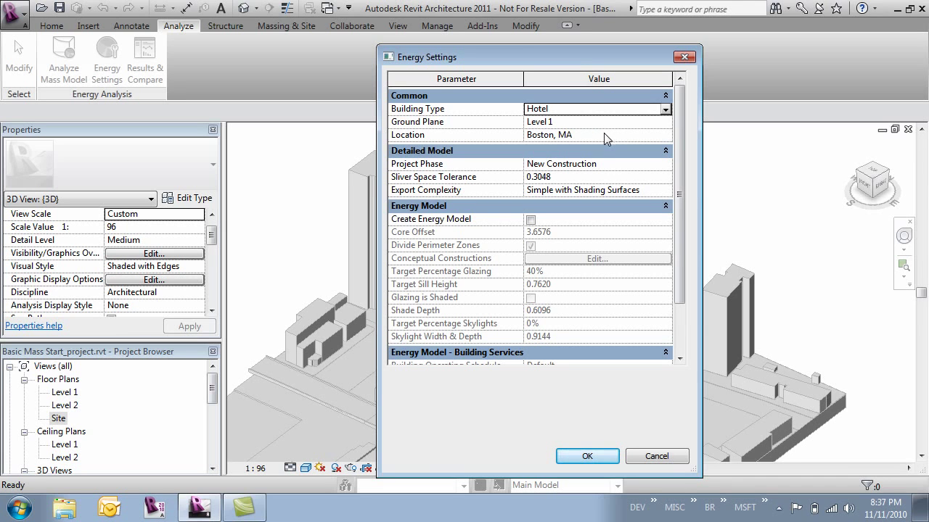
pyautogui.click(604, 135)
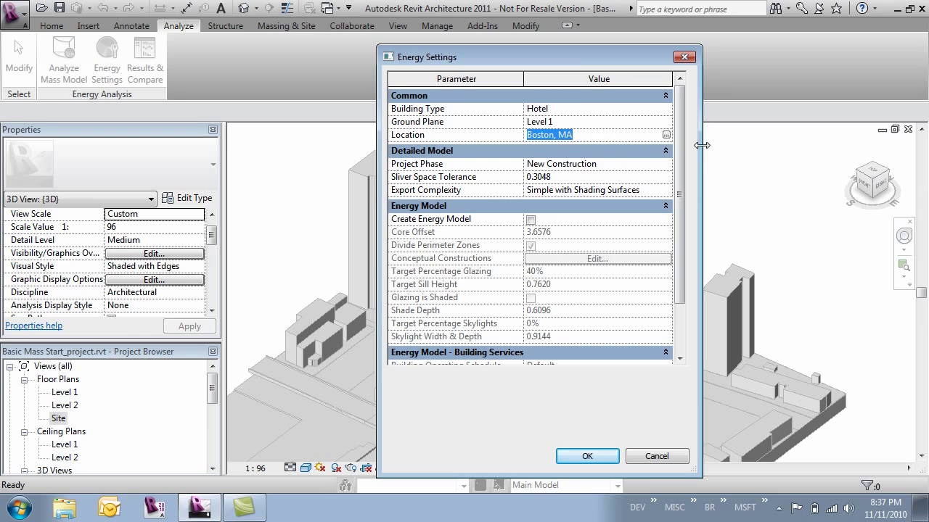
# Step: Replace the Boston, MA project address with New York, NY, USA and confirm it
pyautogui.click(666, 135)
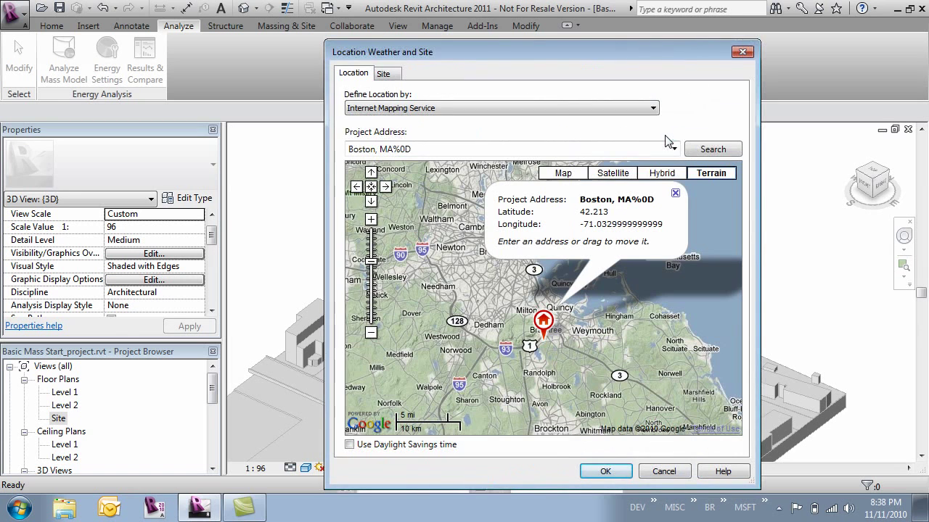
pyautogui.click(494, 145)
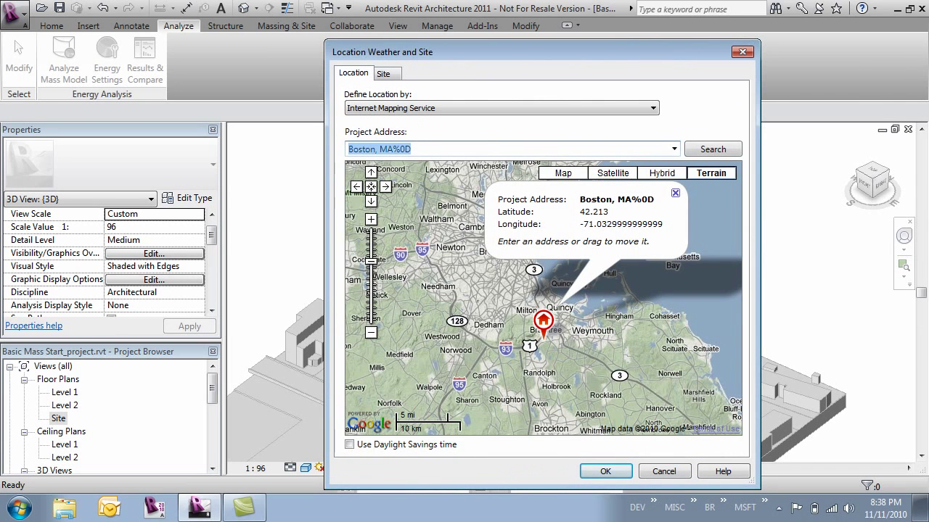
pyautogui.write('New York, NY, USA')
pyautogui.press('Return')
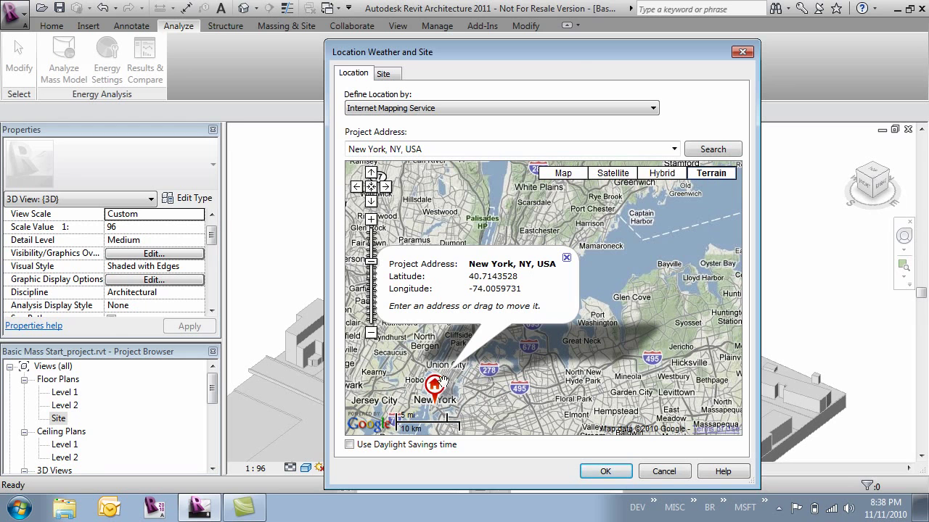
pyautogui.click(606, 473)
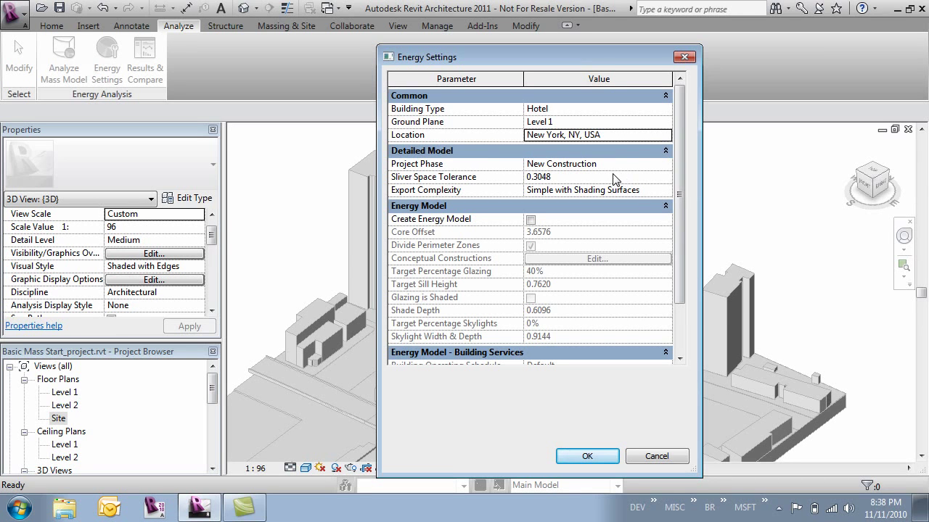
# Step: Choose Simple with Shading Surfaces as the Export Complexity
pyautogui.click(626, 193)
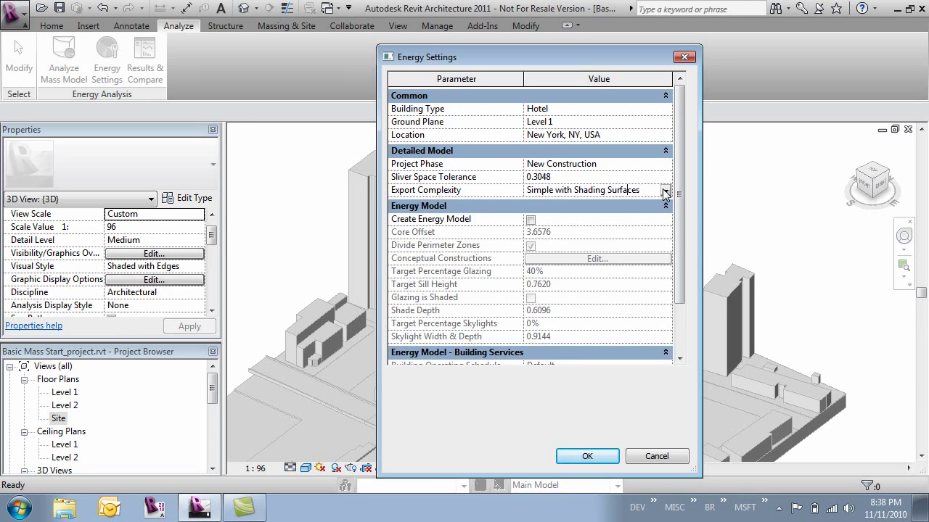
pyautogui.click(665, 191)
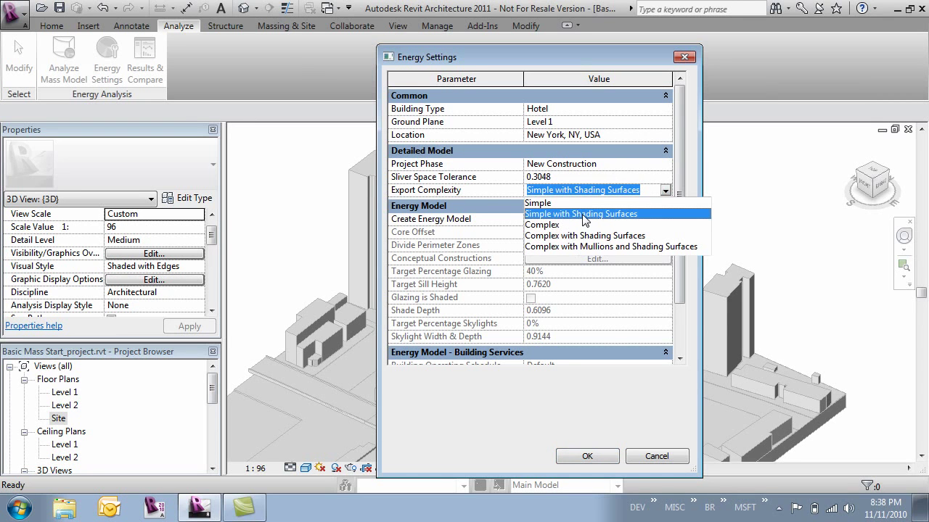
pyautogui.click(583, 214)
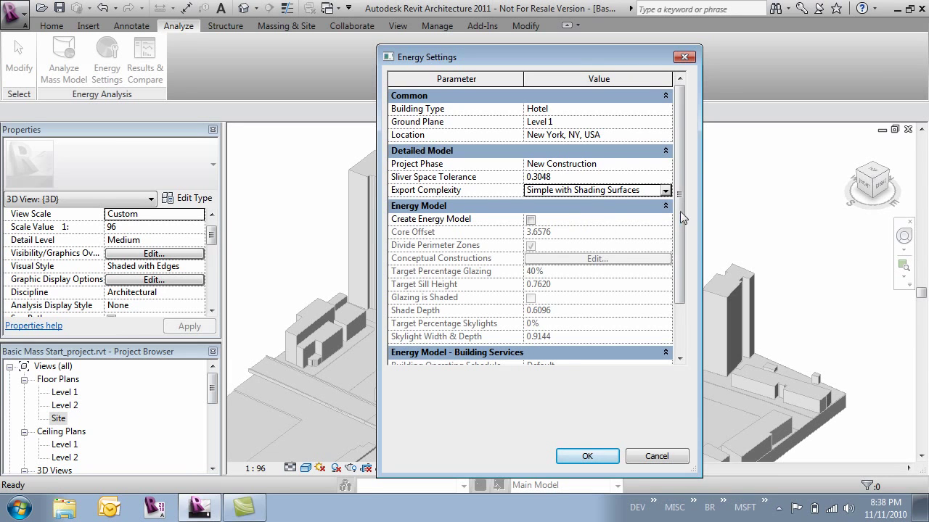
# Step: Enable Create Energy Model with Core Offset 6, disable Divide Perimeter Zones, and open Conceptual Constructions
pyautogui.moveTo(680, 209); pyautogui.dragTo(682, 229)
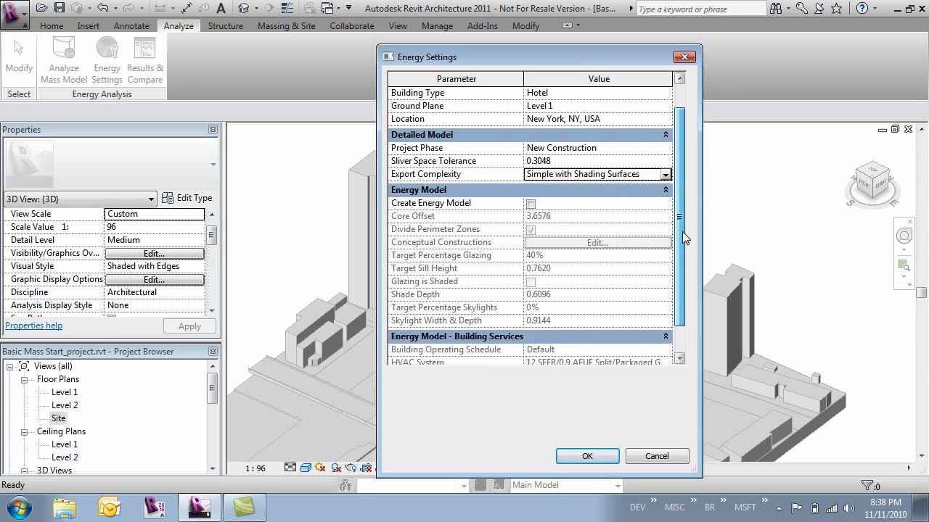
pyautogui.click(530, 203)
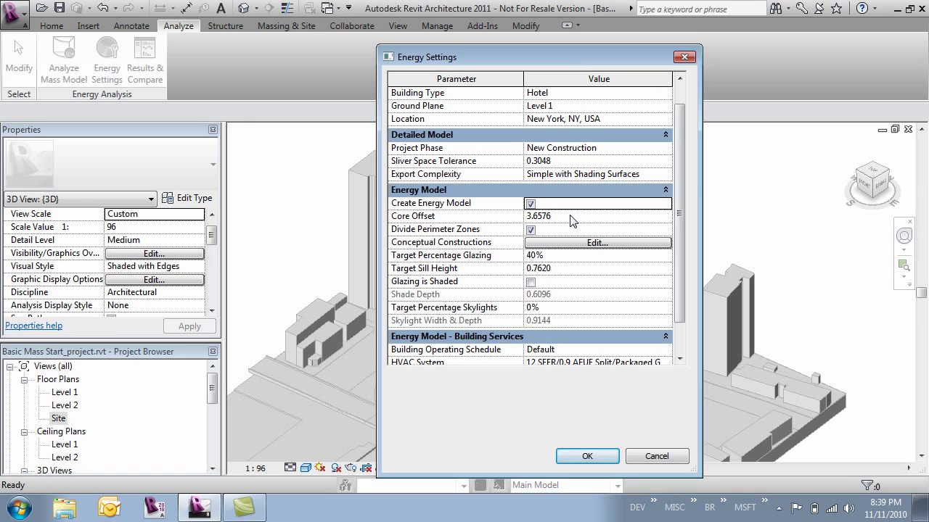
pyautogui.click(571, 216)
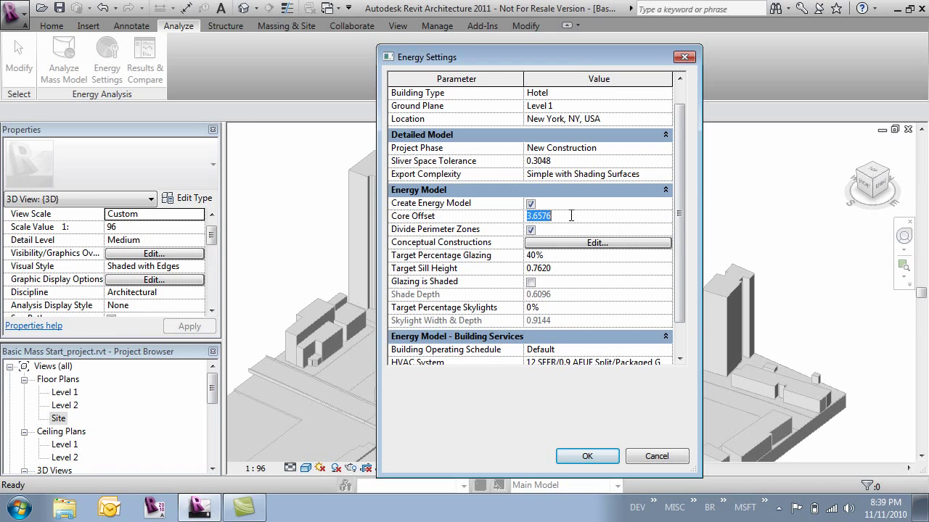
pyautogui.write('6')
pyautogui.click(530, 230)
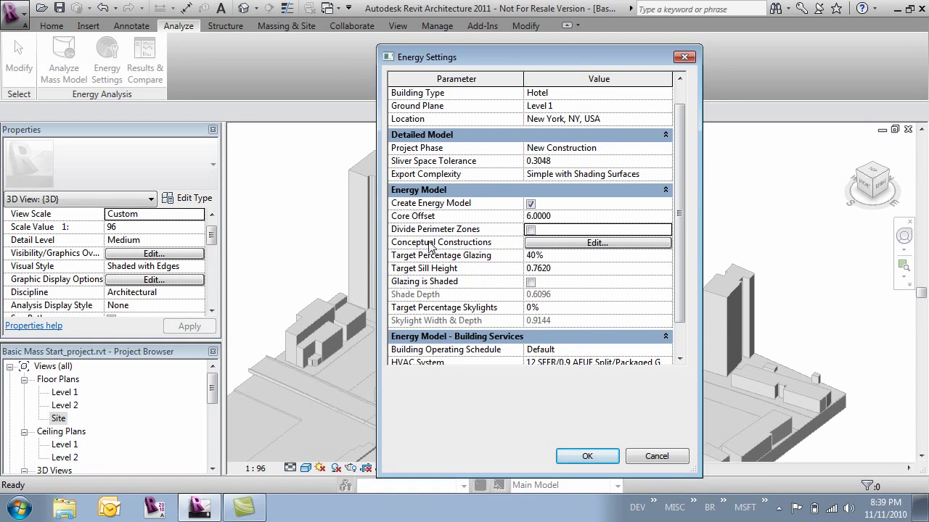
pyautogui.click(595, 243)
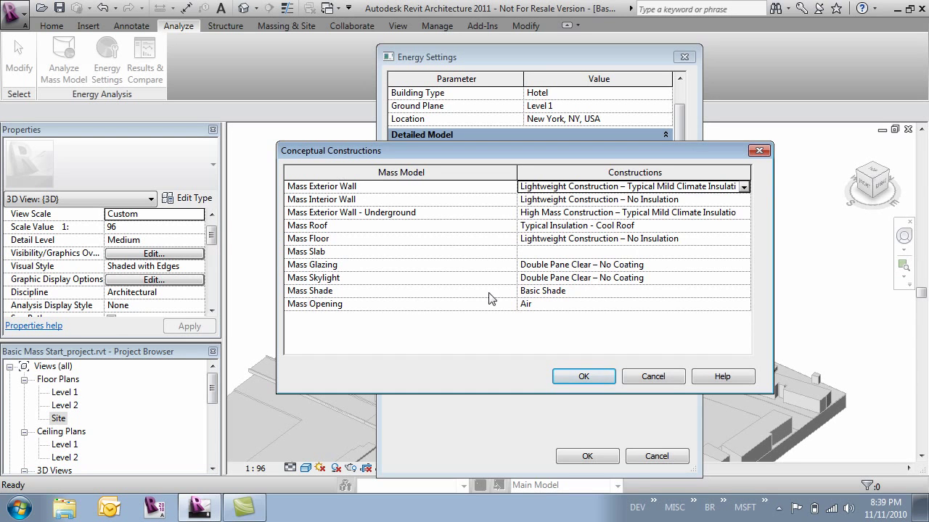
# Step: Accept the Conceptual Constructions list unchanged to return to Energy Settings
pyautogui.click(583, 376)
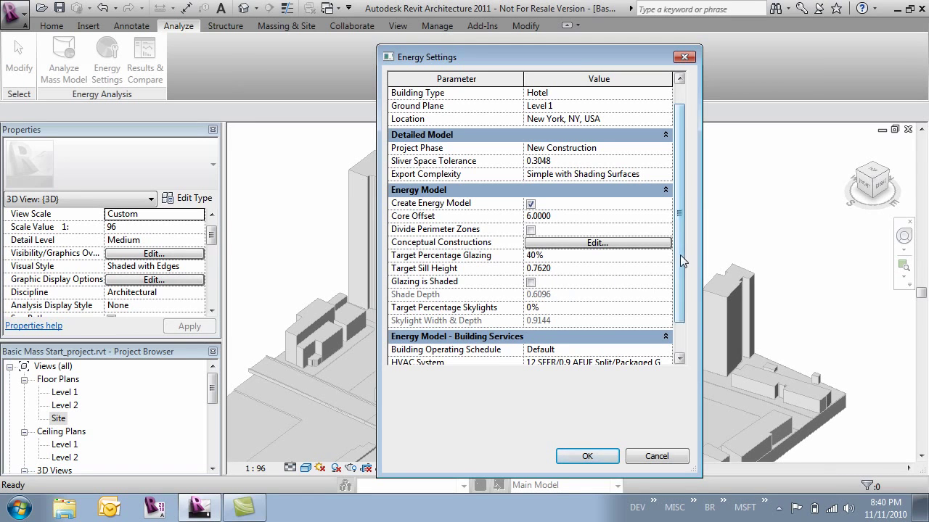
pyautogui.moveTo(680, 253); pyautogui.dragTo(683, 295)
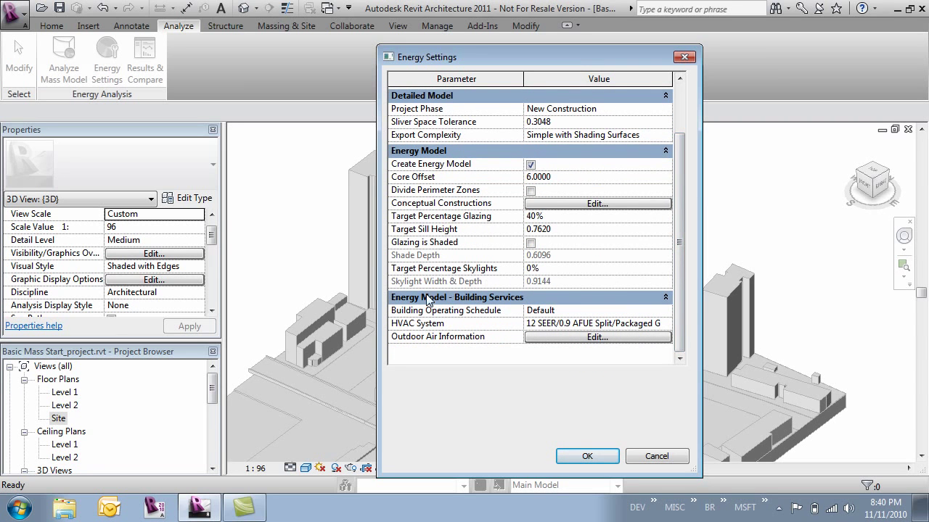
pyautogui.click(616, 312)
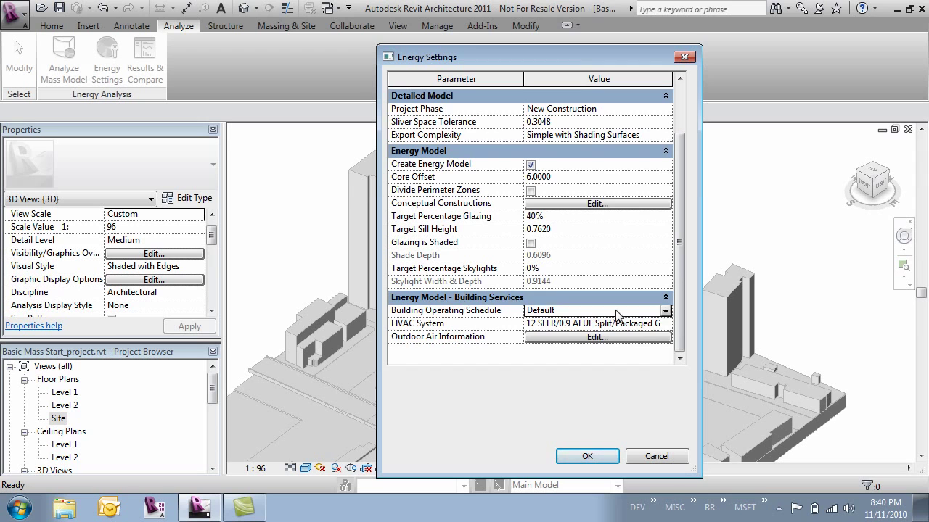
pyautogui.click(665, 311)
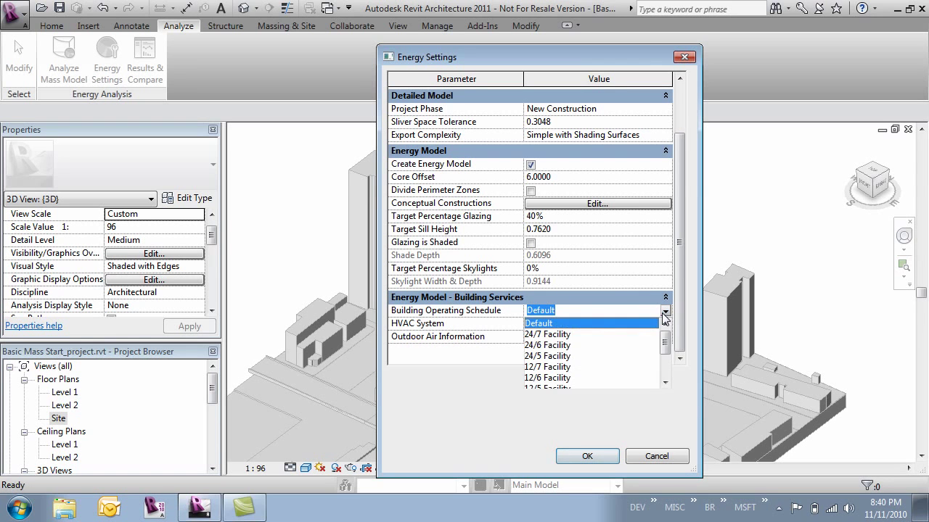
pyautogui.moveTo(666, 339)
pyautogui.mouseDown()
pyautogui.moveTo(666, 367)
pyautogui.moveTo(666, 338)
pyautogui.mouseUp()
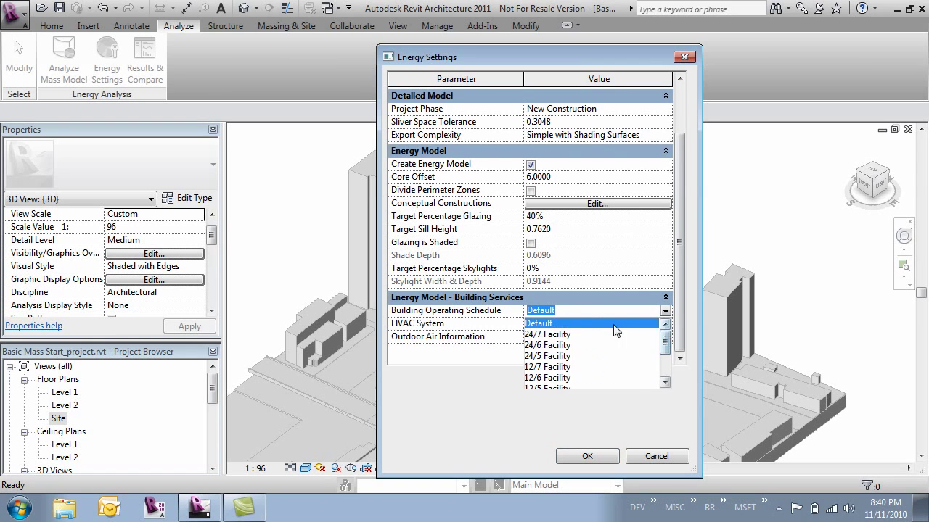
pyautogui.click(575, 323)
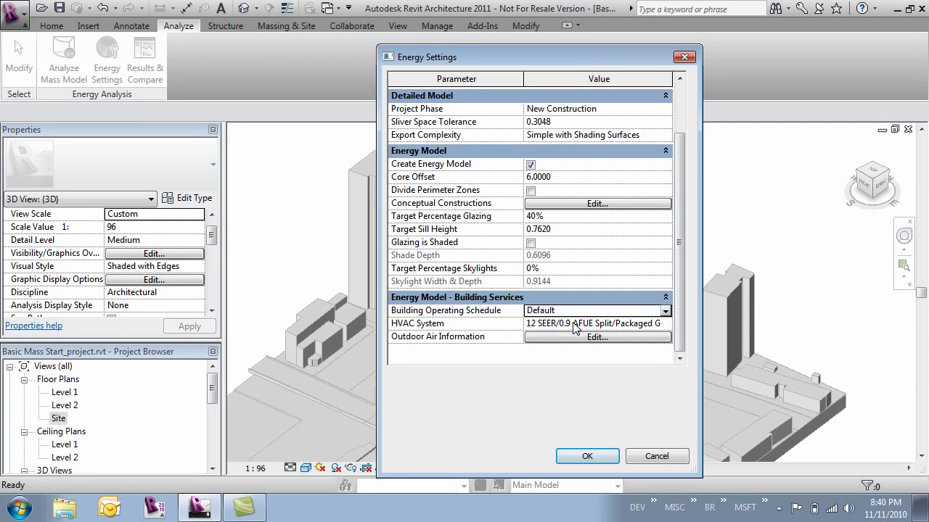
pyautogui.scroll(2, 686, 262)
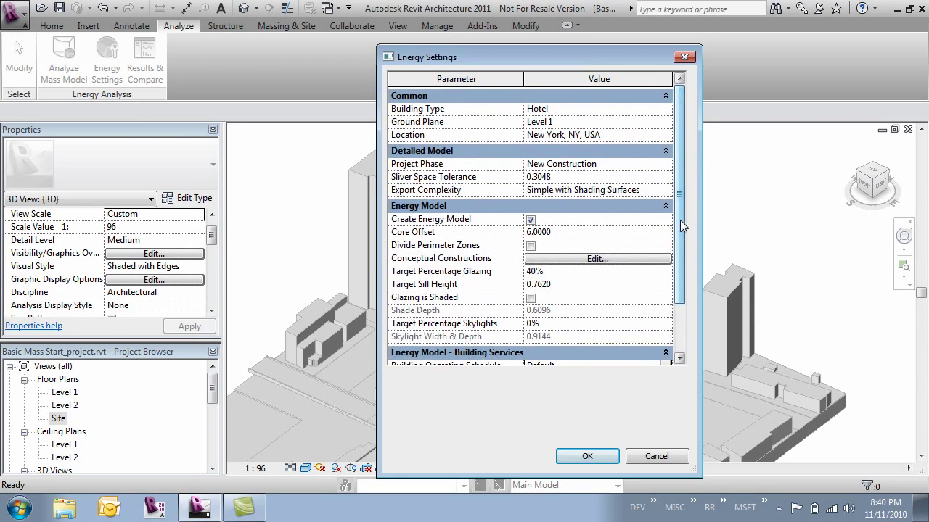
pyautogui.moveTo(680, 220); pyautogui.dragTo(682, 299)
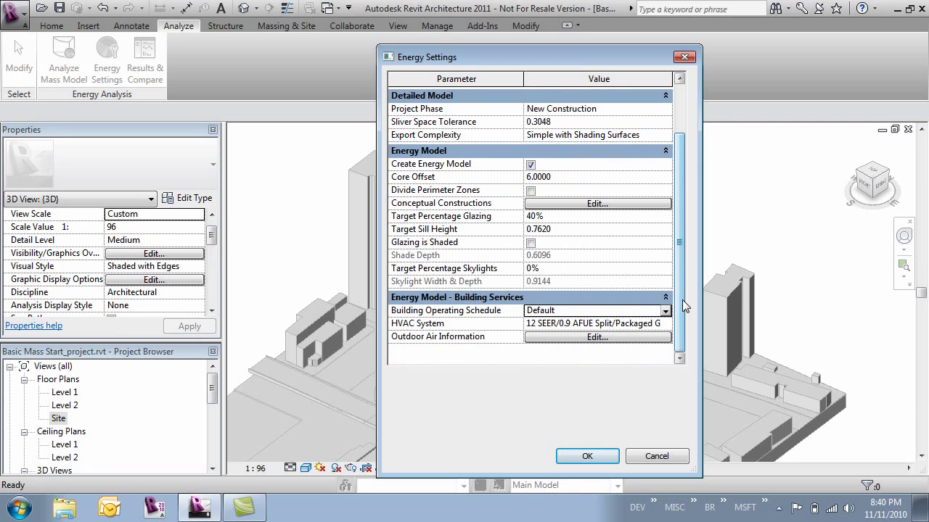
pyautogui.click(634, 322)
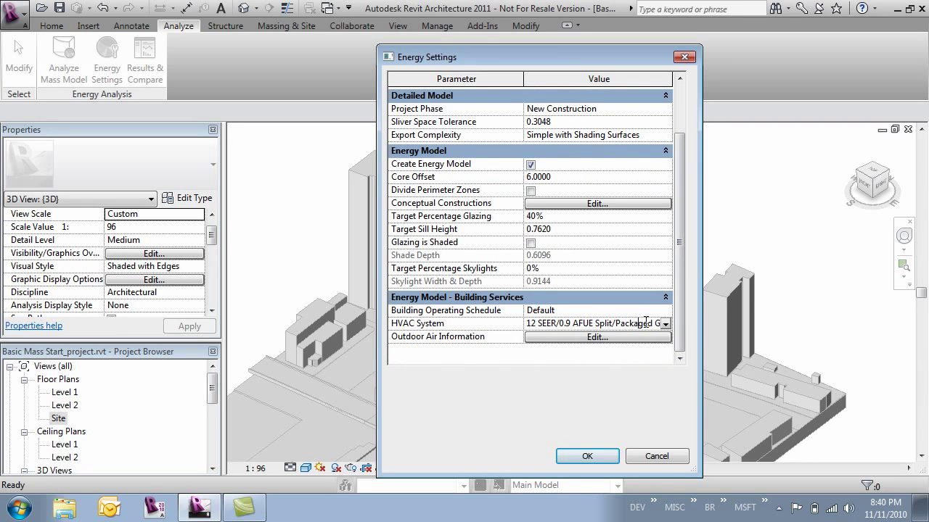
pyautogui.click(666, 324)
pyautogui.click(666, 325)
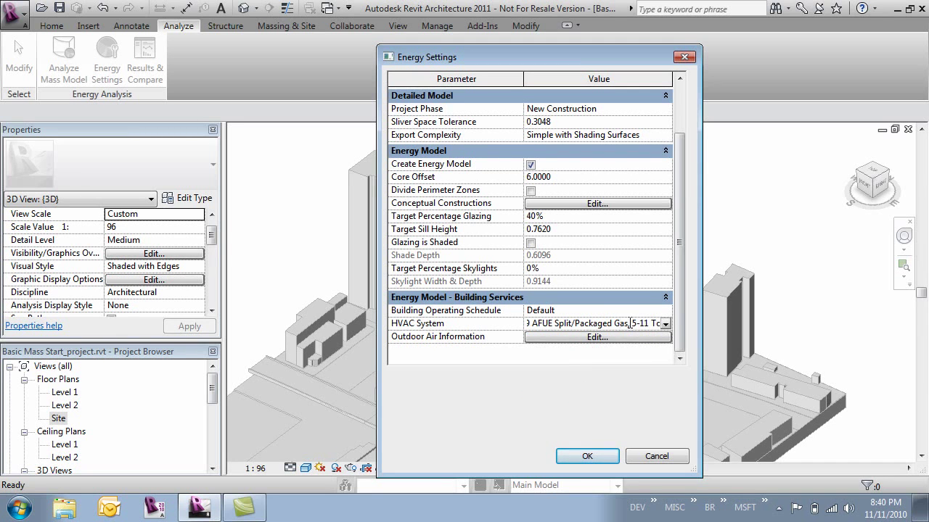
pyautogui.click(589, 338)
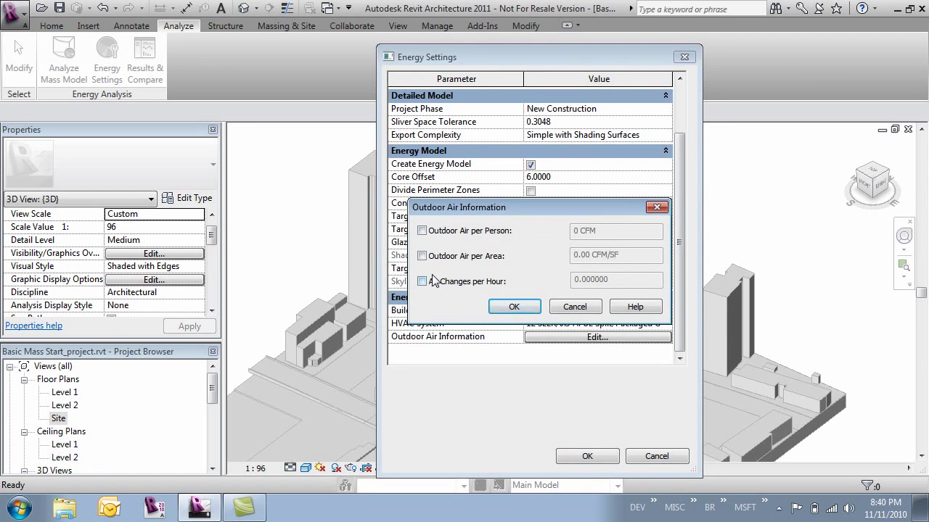
pyautogui.click(512, 307)
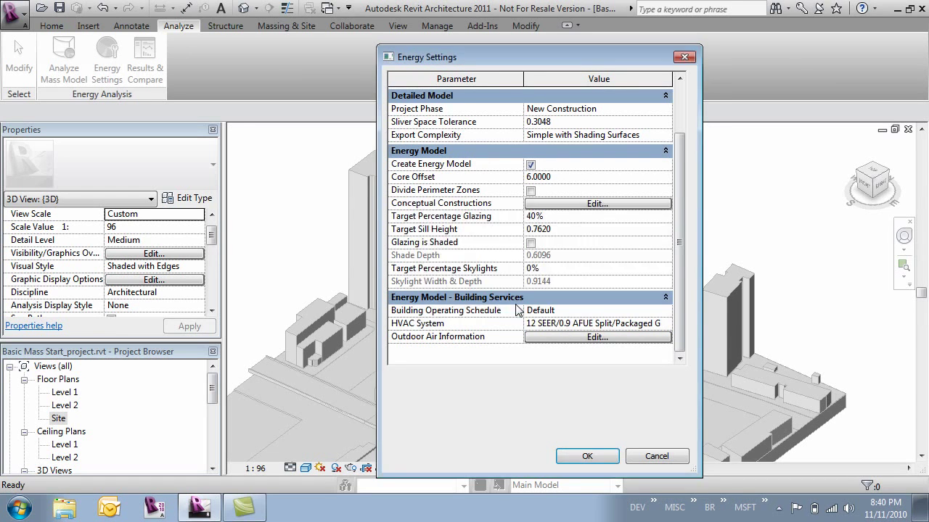
pyautogui.moveTo(681, 349); pyautogui.dragTo(692, 239)
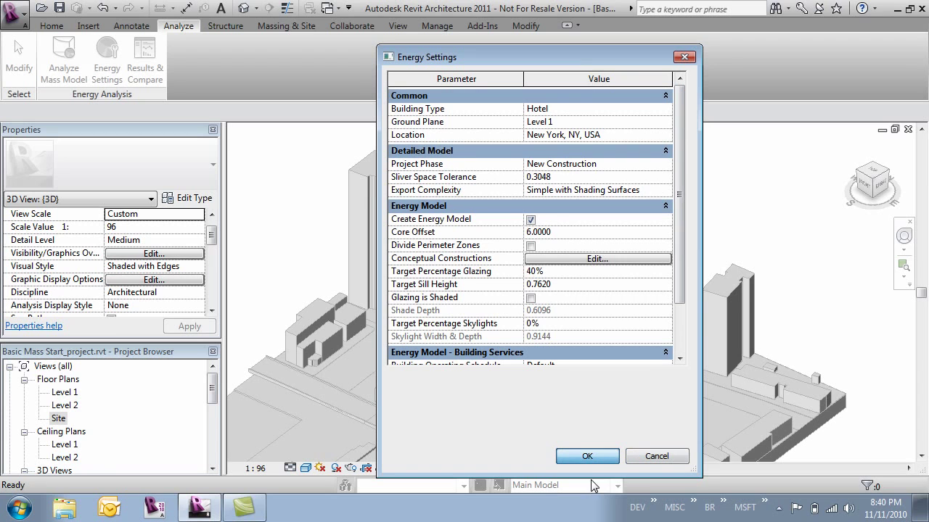
# Step: Apply the energy settings, then zoom and pan to bring the red tower's energy model into frame
pyautogui.click(589, 457)
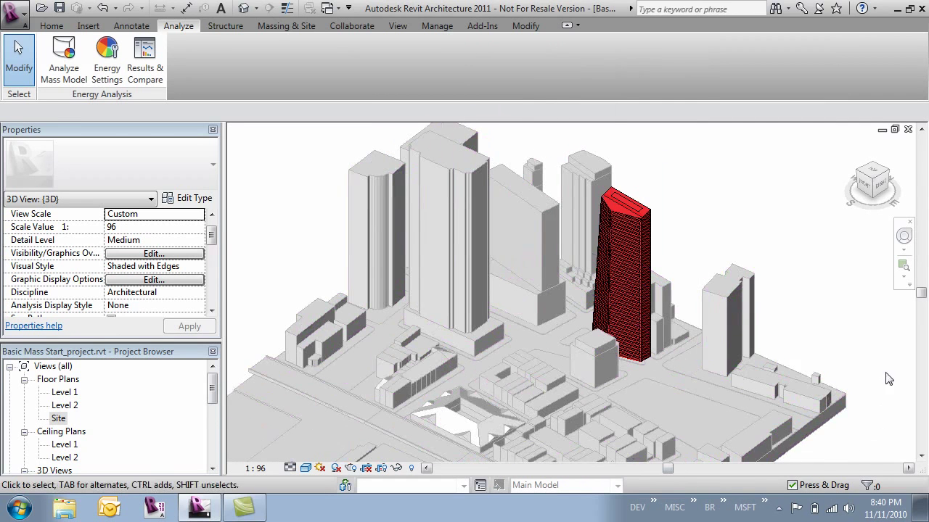
pyautogui.scroll(5, 674, 264)
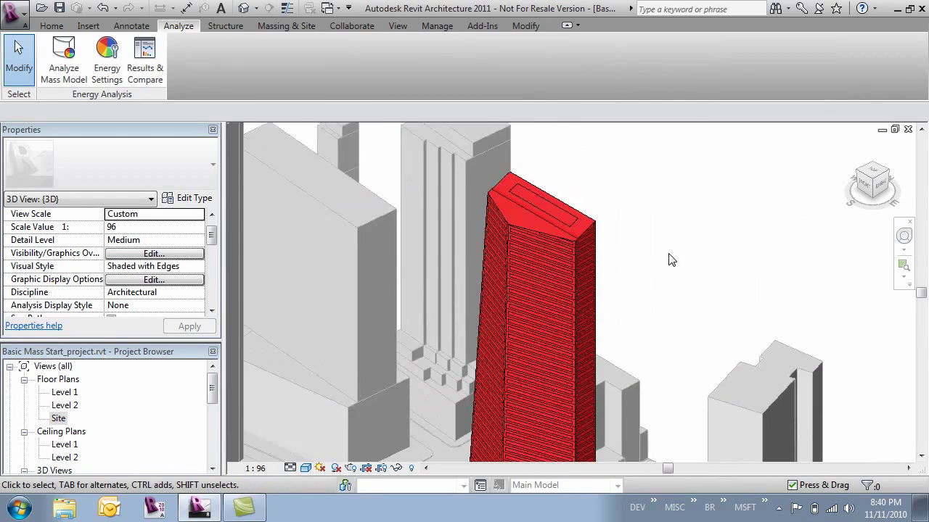
pyautogui.scroll(4, 621, 262)
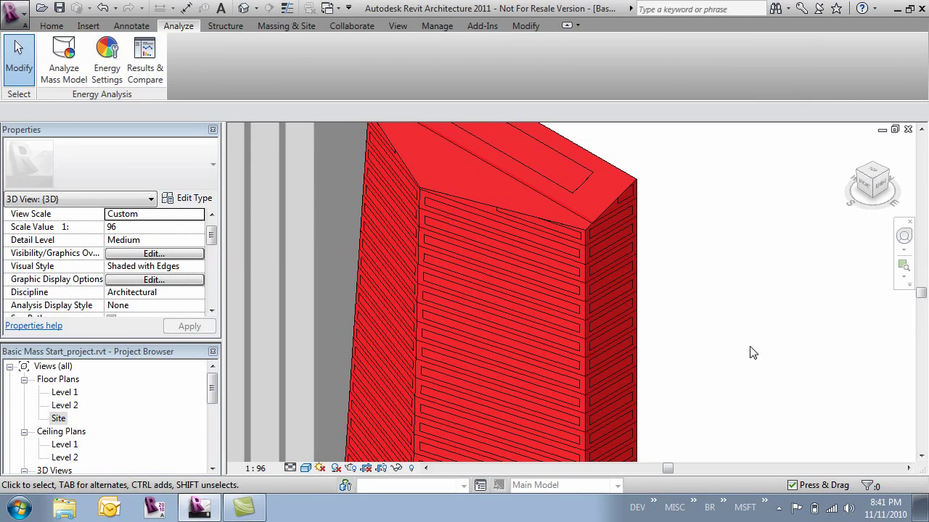
pyautogui.scroll(-4, 768, 366)
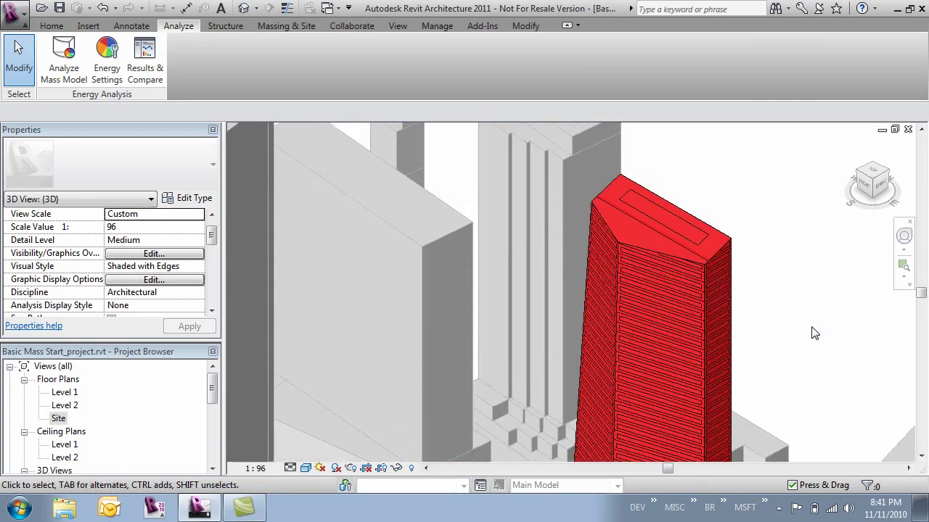
pyautogui.scroll(-2, 838, 335)
pyautogui.moveTo(833, 327); pyautogui.dragTo(663, 250, button='middle')
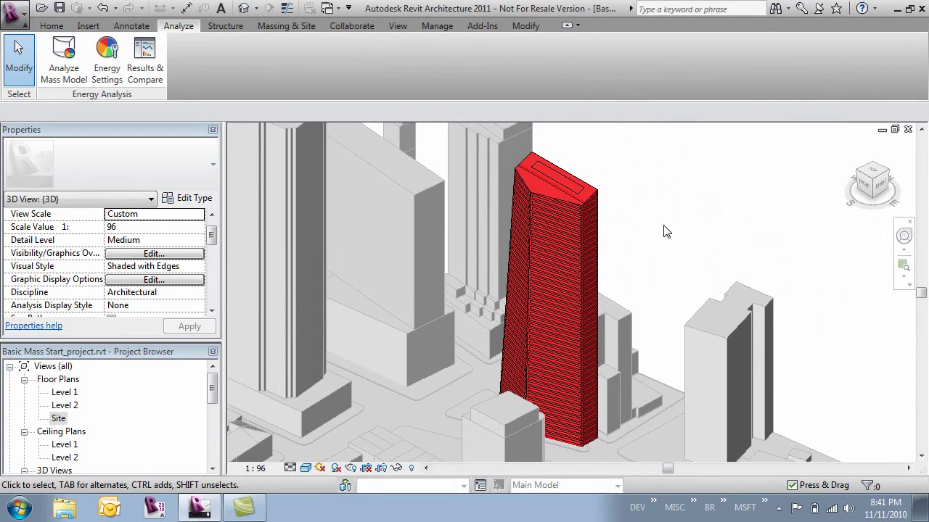